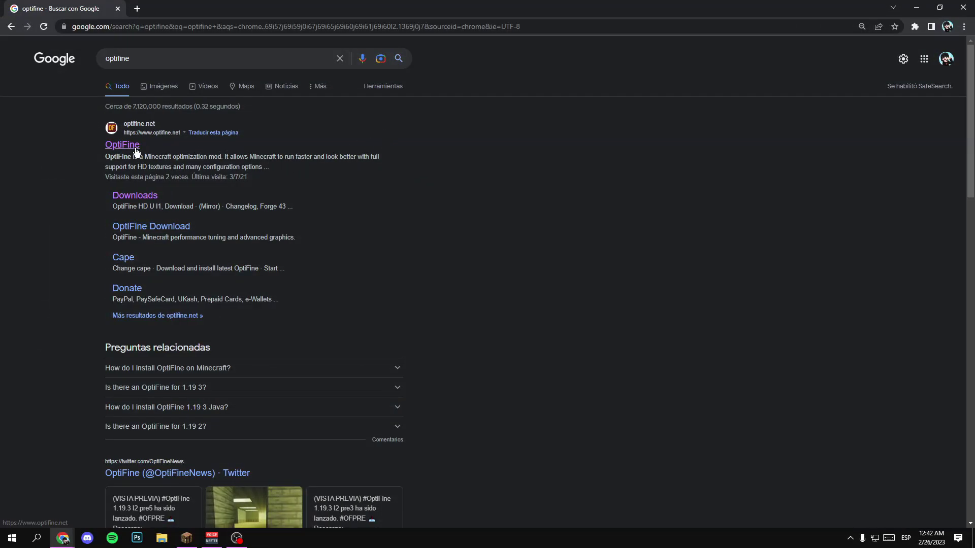
Download the OptiFine 1.19.3 HD U I2 pre5 preview installer from optifine.net's Downloads page.
{"action": "left_click", "coordinate": [133, 150]}
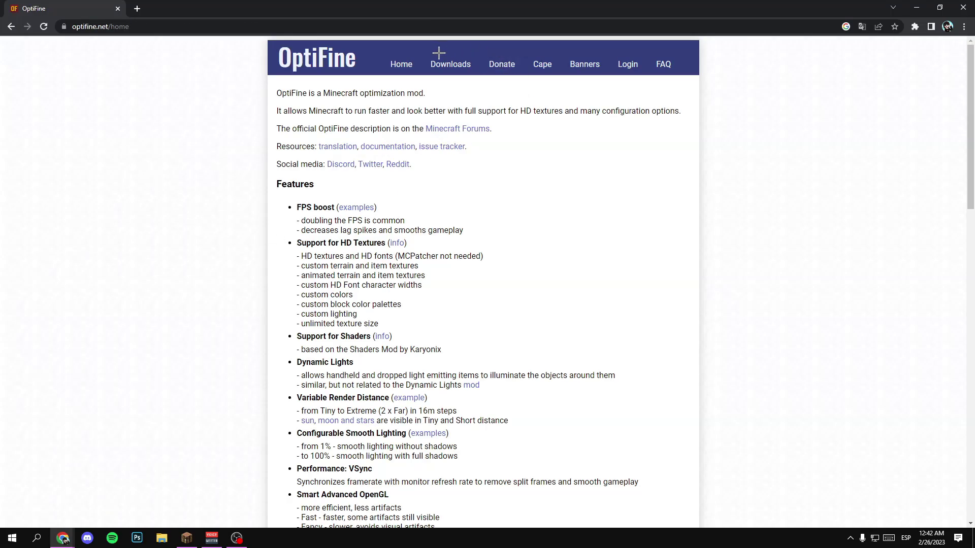
{"action": "left_click", "coordinate": [449, 65]}
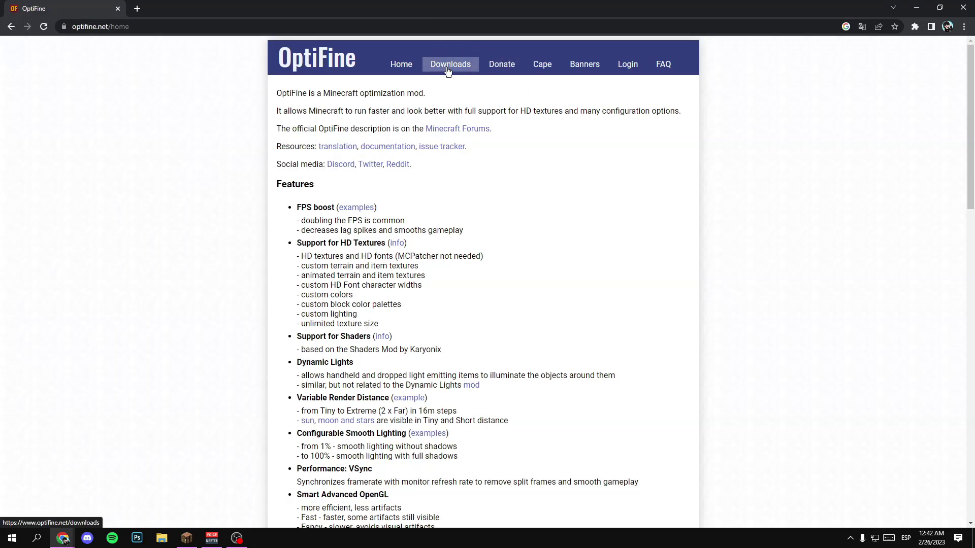
{"action": "scroll", "coordinate": [379, 97], "scroll_direction": "down", "scroll_amount": 4}
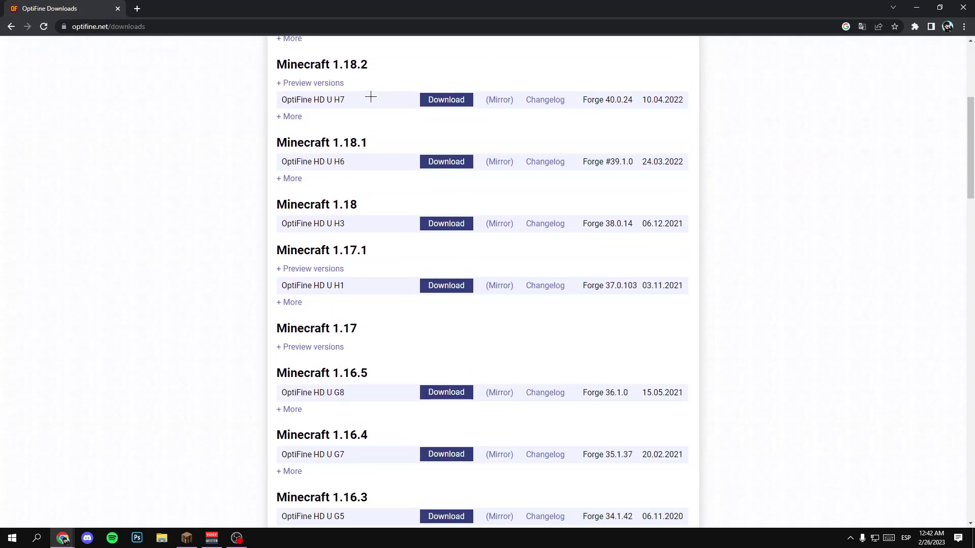
{"action": "scroll", "coordinate": [371, 97], "scroll_direction": "up", "scroll_amount": 4}
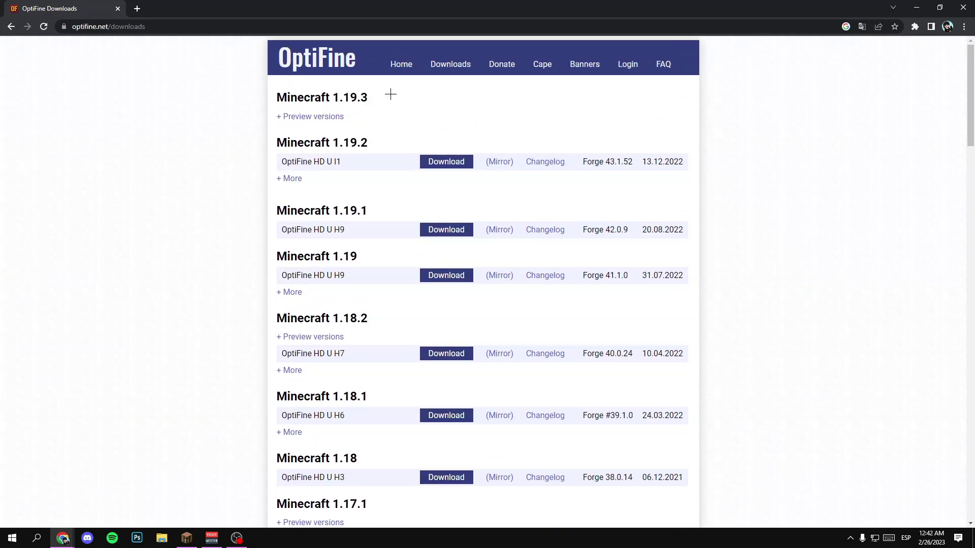
{"action": "left_click", "coordinate": [332, 94]}
{"action": "left_click", "coordinate": [339, 117]}
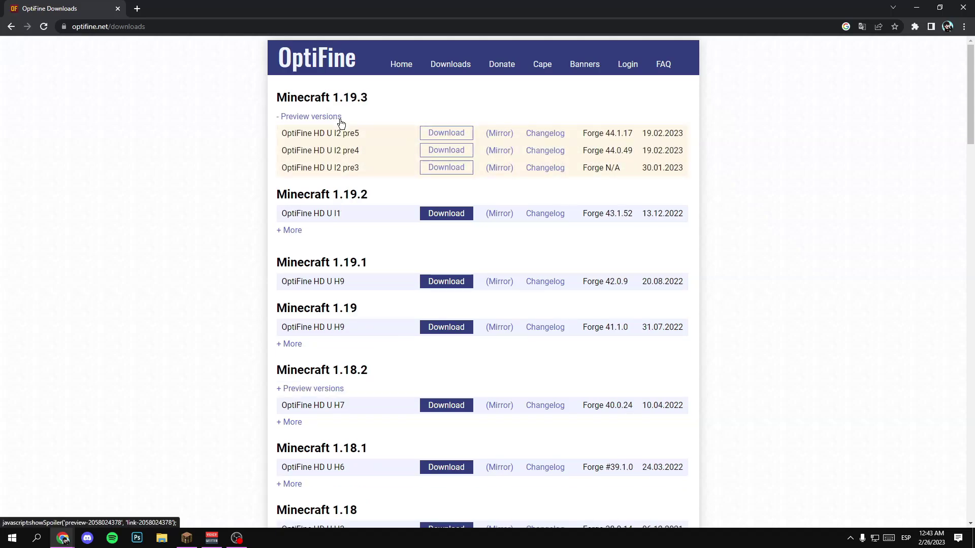
{"action": "left_click", "coordinate": [446, 134]}
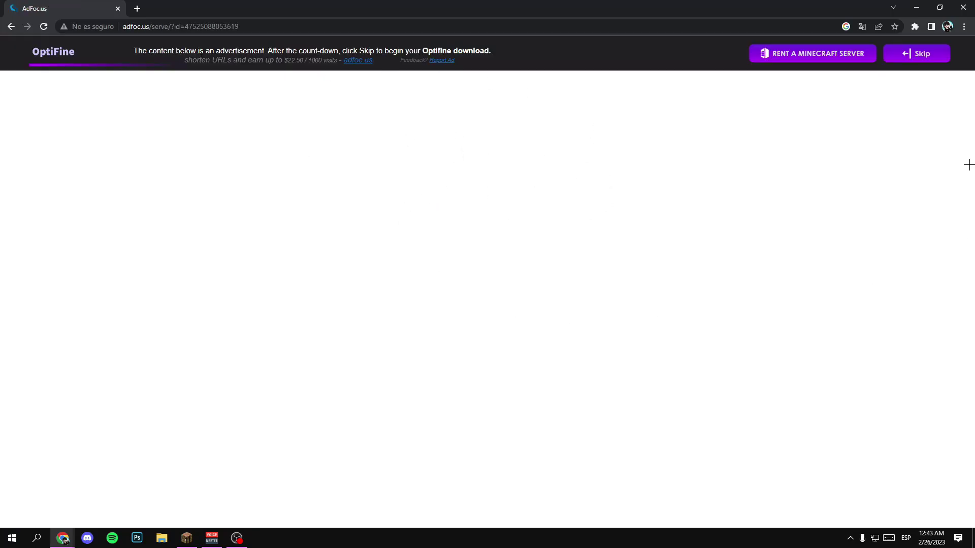
{"action": "left_click", "coordinate": [914, 59]}
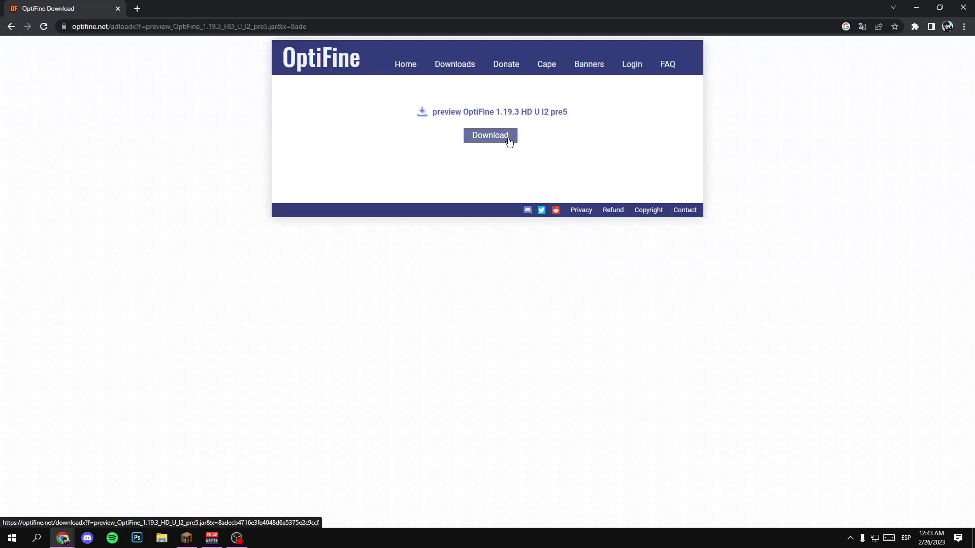
{"action": "left_click", "coordinate": [510, 140]}
{"action": "left_click", "coordinate": [76, 513]}
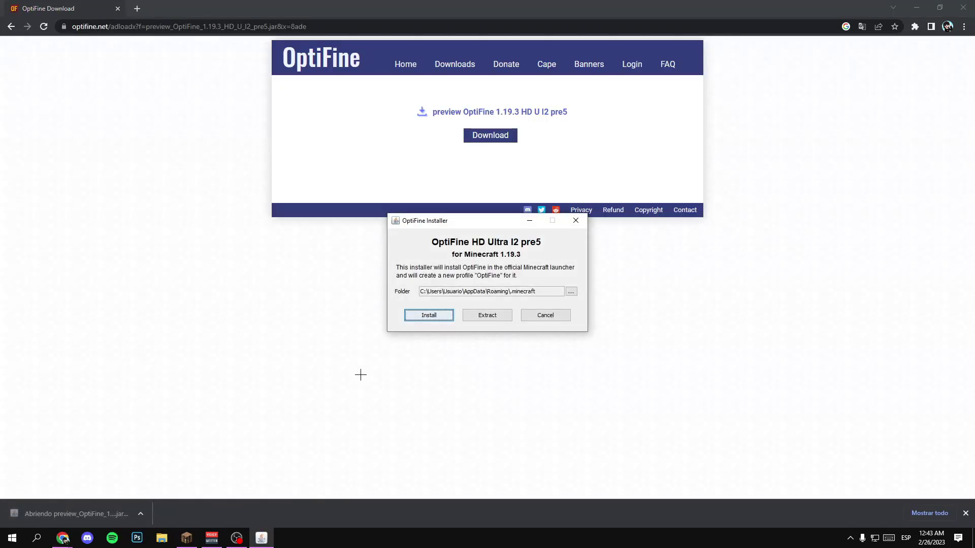
Install OptiFine HD Ultra I2 pre5 into the Minecraft folder and confirm the success message.
{"action": "left_click_drag", "start_coordinate": [446, 220], "coordinate": [458, 65]}
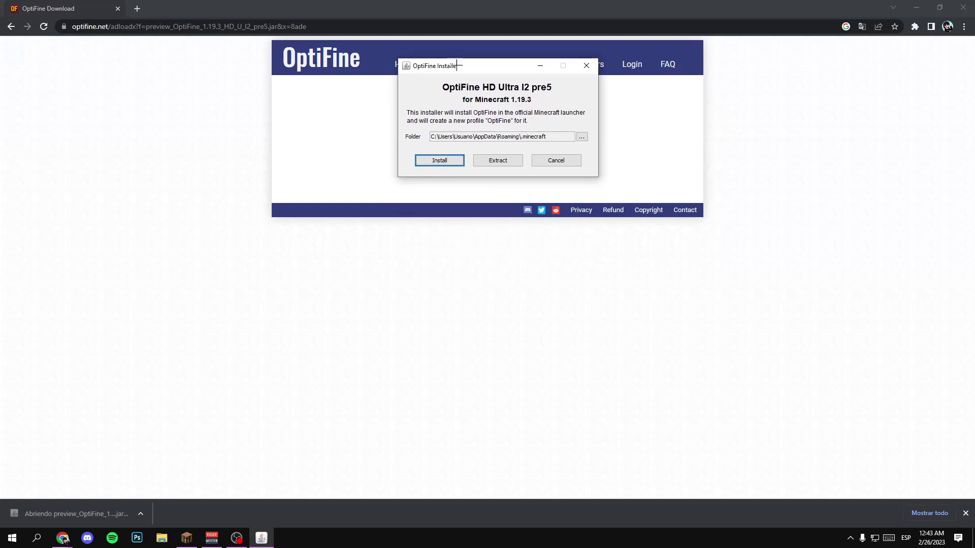
{"action": "left_click", "coordinate": [442, 160]}
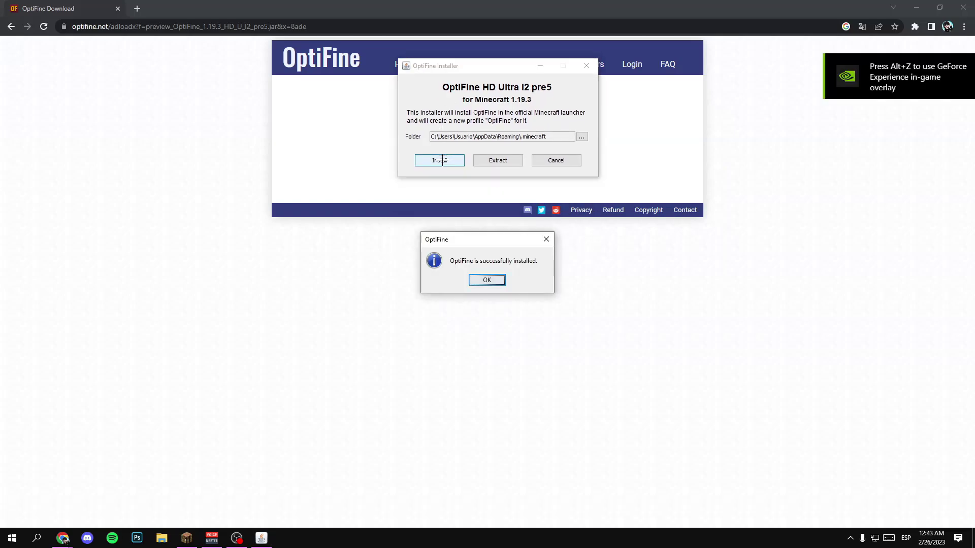
{"action": "left_click_drag", "start_coordinate": [461, 241], "coordinate": [426, 225]}
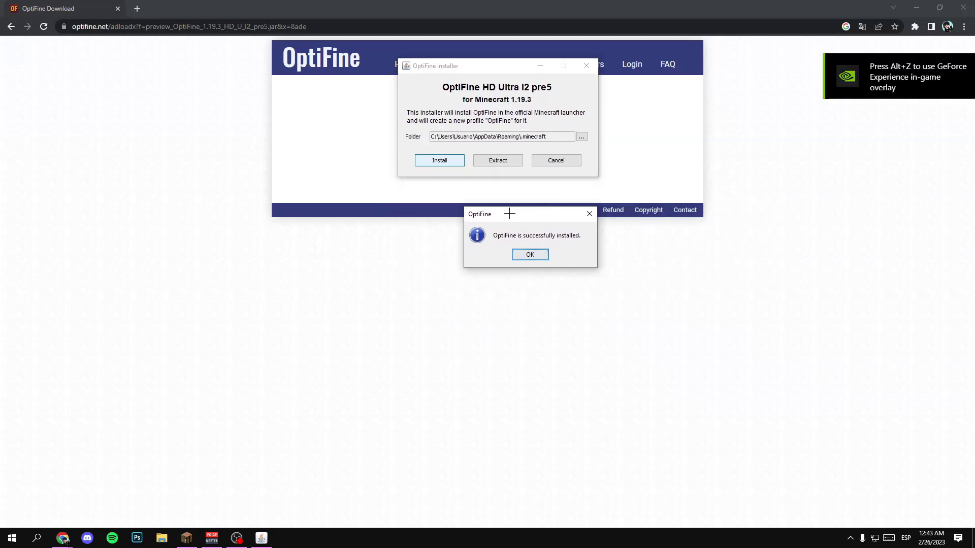
{"action": "left_click", "coordinate": [452, 264]}
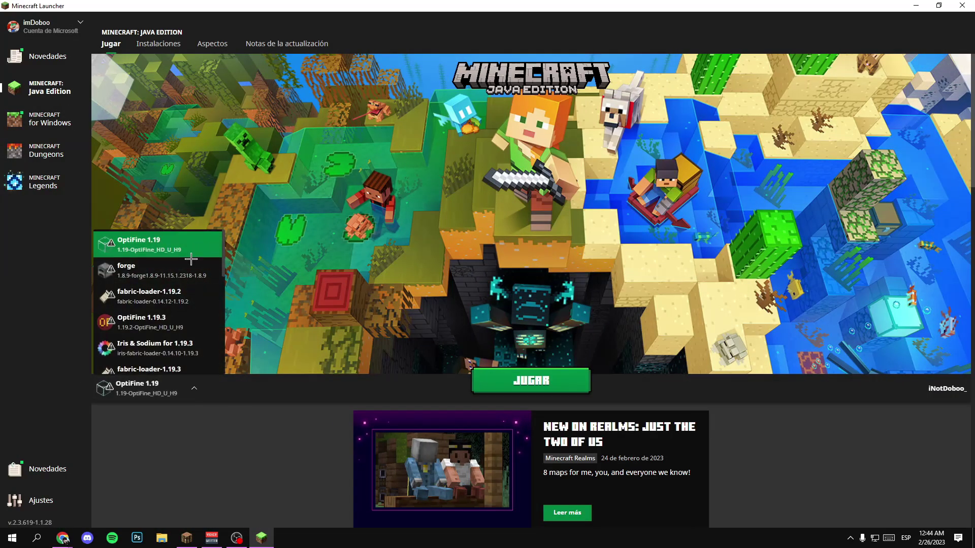
{"action": "scroll", "coordinate": [191, 260], "scroll_direction": "down", "scroll_amount": 3}
{"action": "scroll", "coordinate": [193, 264], "scroll_direction": "down", "scroll_amount": 2}
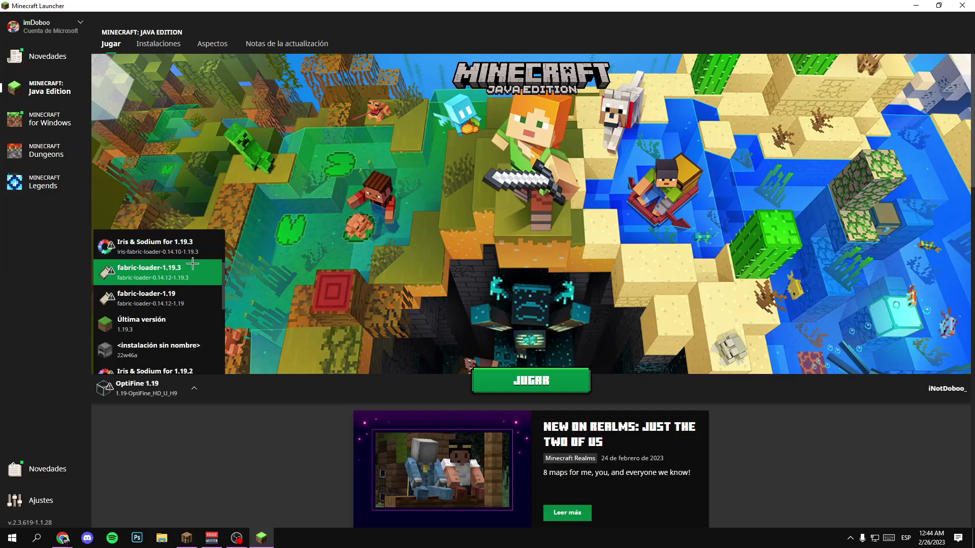
{"action": "scroll", "coordinate": [193, 265], "scroll_direction": "down", "scroll_amount": 3}
{"action": "scroll", "coordinate": [193, 265], "scroll_direction": "down", "scroll_amount": 2}
Launch the game using the OptiFine 1.19 installation.
{"action": "left_click", "coordinate": [598, 264]}
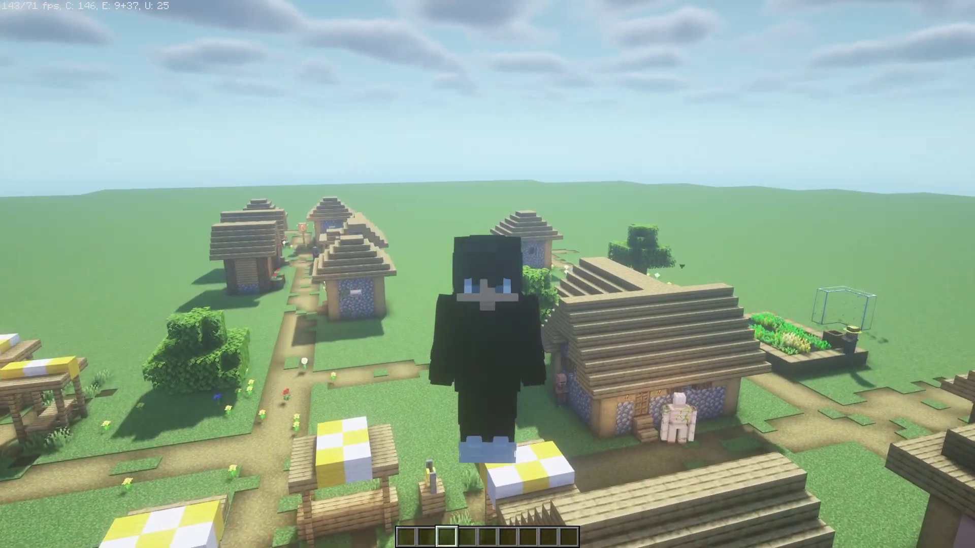
Change Connected Textures from Fast to Fancy under Video Settings > Quality, then resume playing.
{"action": "key", "text": "Escape"}
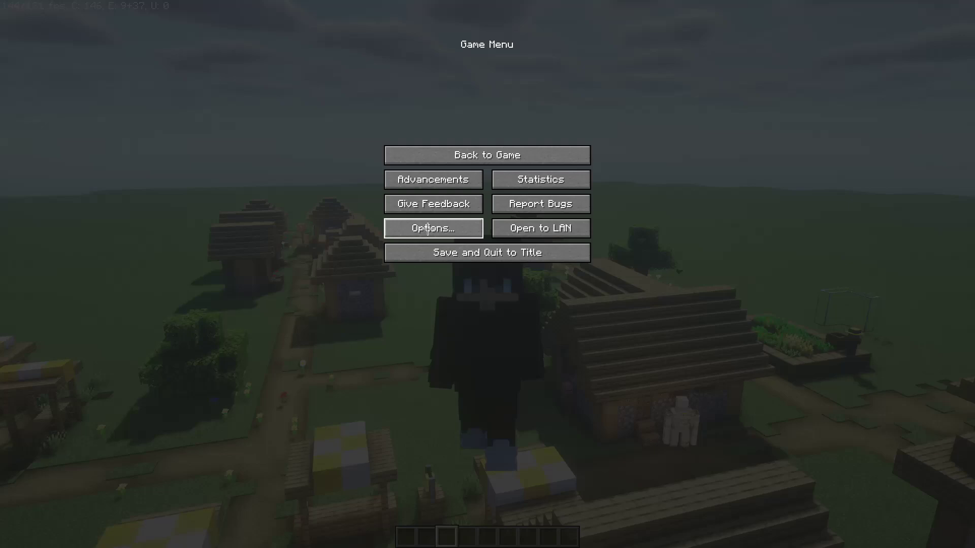
{"action": "left_click", "coordinate": [429, 229]}
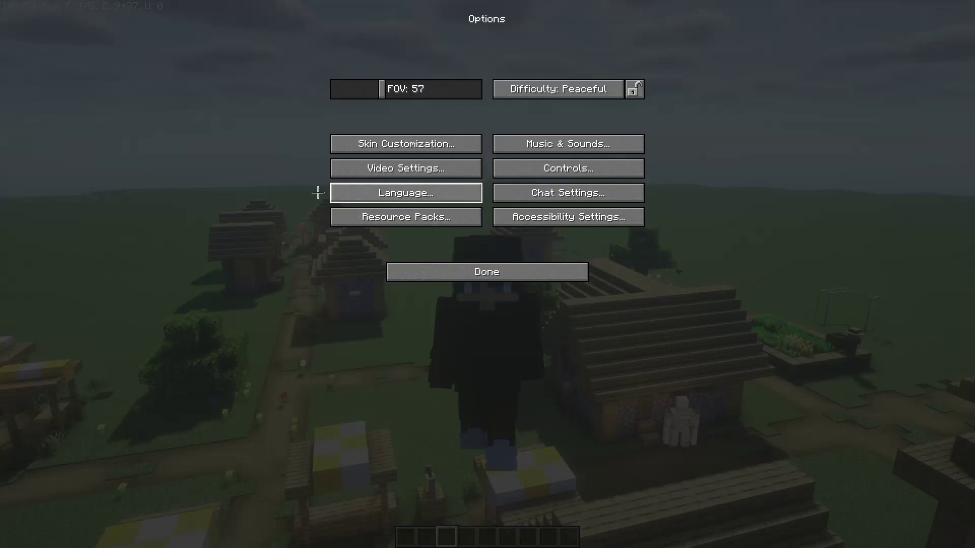
{"action": "left_click", "coordinate": [395, 173]}
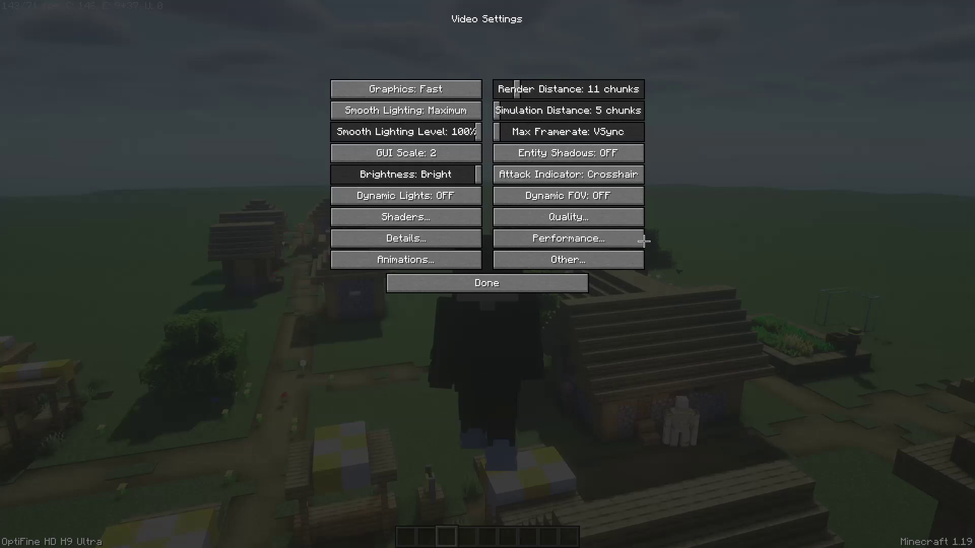
{"action": "left_click", "coordinate": [593, 217]}
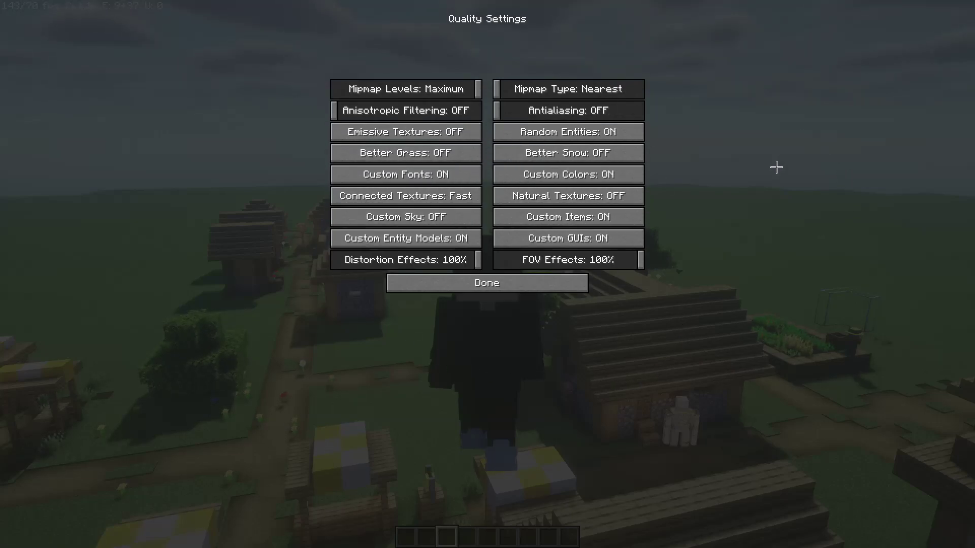
{"action": "left_click", "coordinate": [445, 200]}
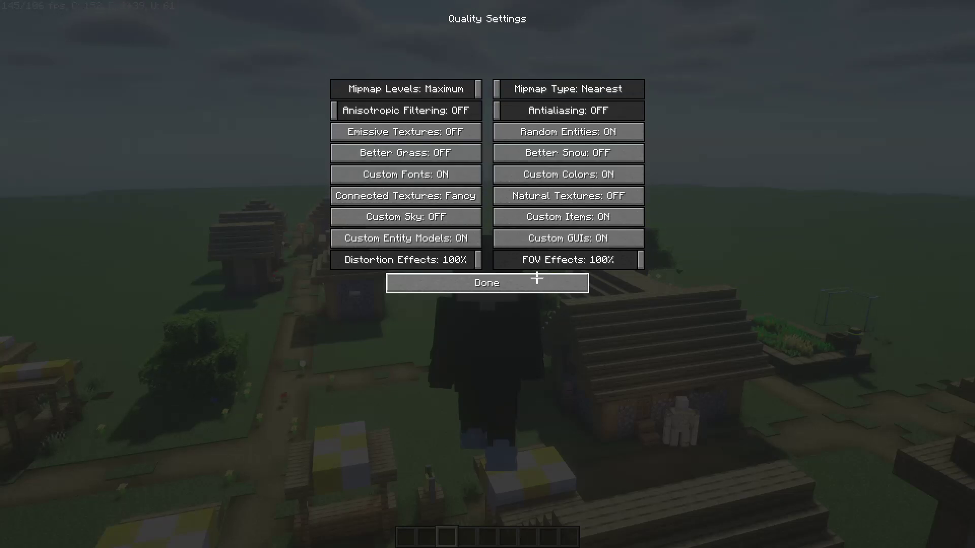
{"action": "left_click", "coordinate": [538, 279]}
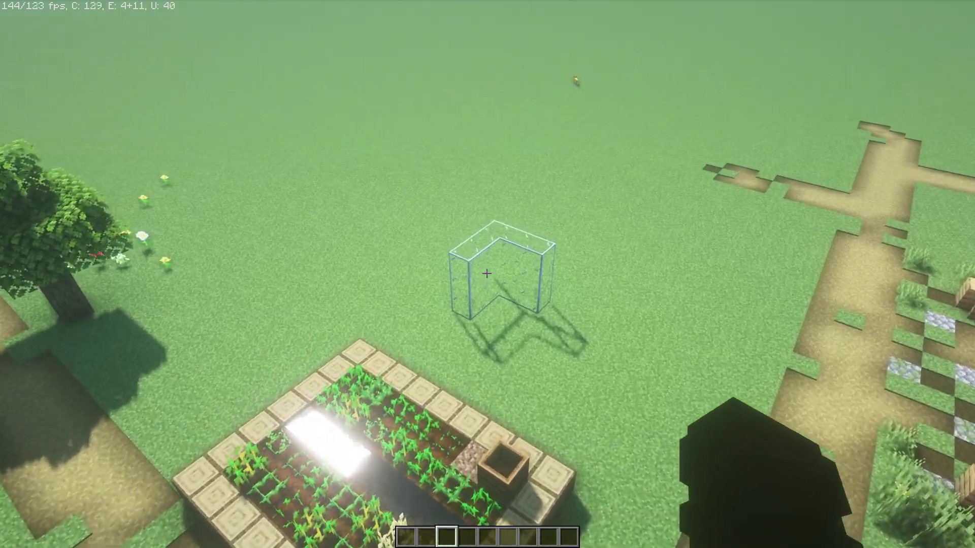
{"action": "key", "text": "w"}
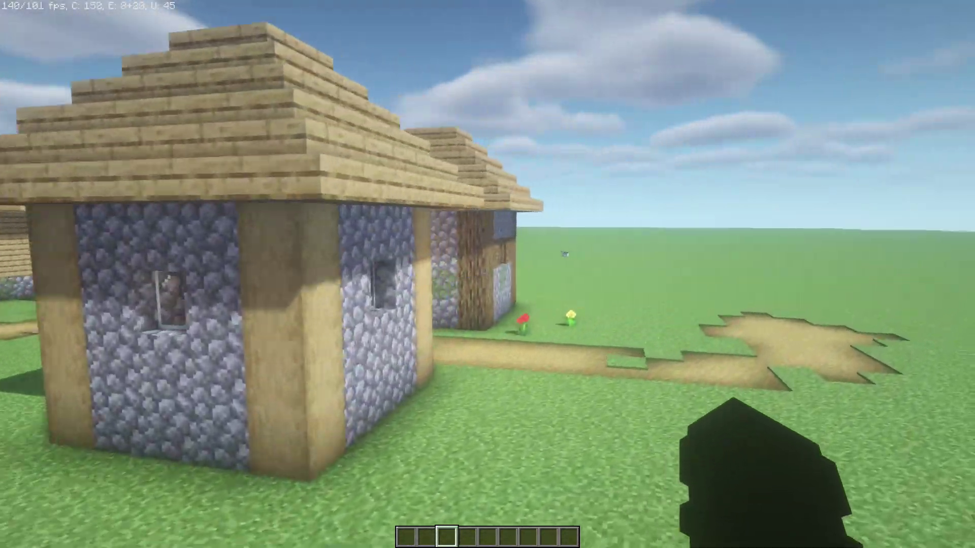
{"action": "key", "text": "F5"}
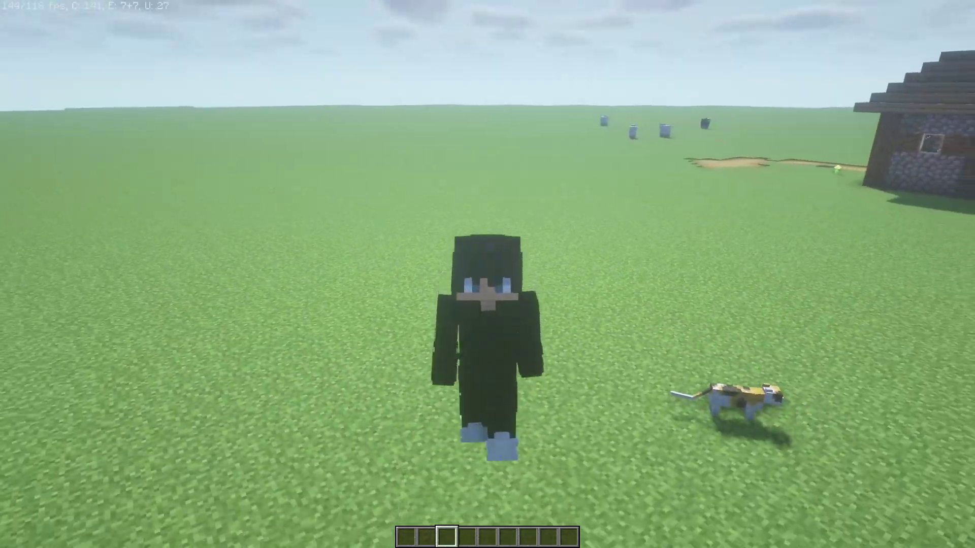
{"action": "key", "text": "F5"}
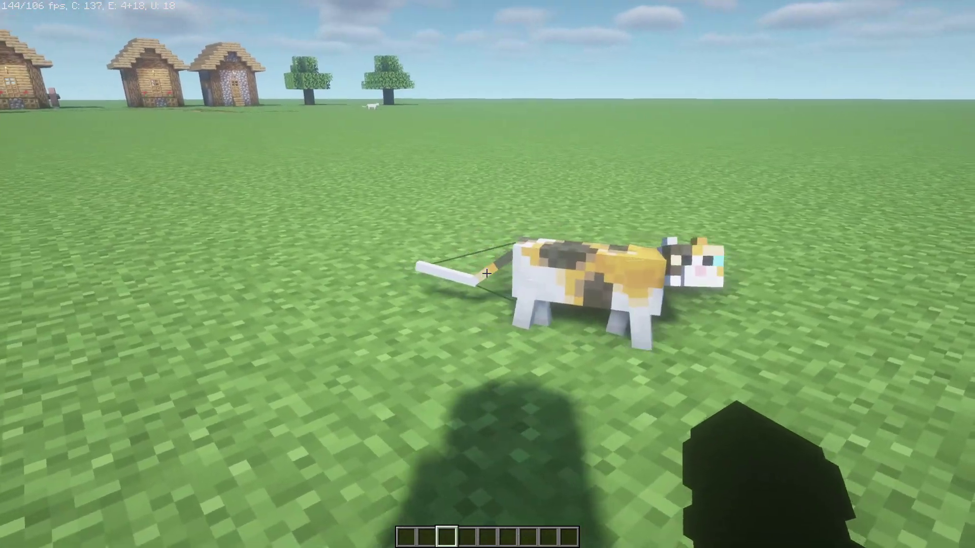